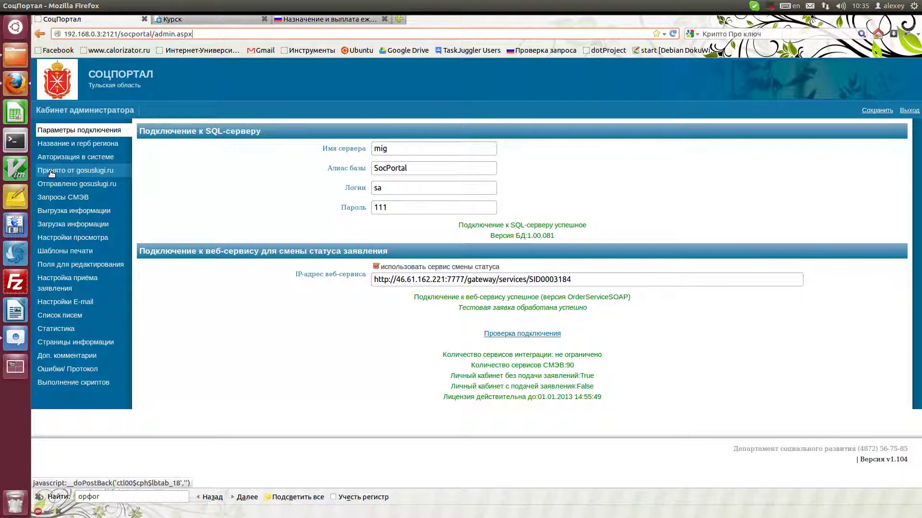
# Open the list of applications received from gosuslugi.ru from the admin sidebar.
pyautogui.click(52, 172)
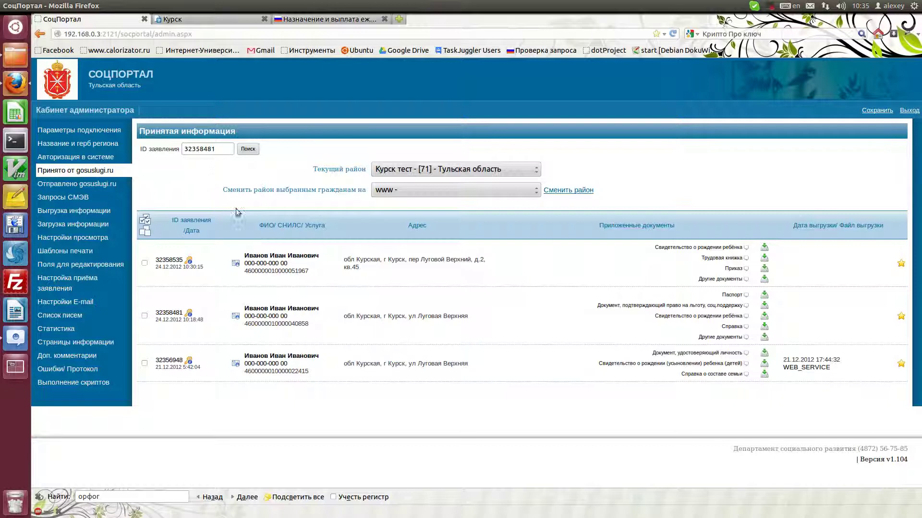
pyautogui.click(224, 151)
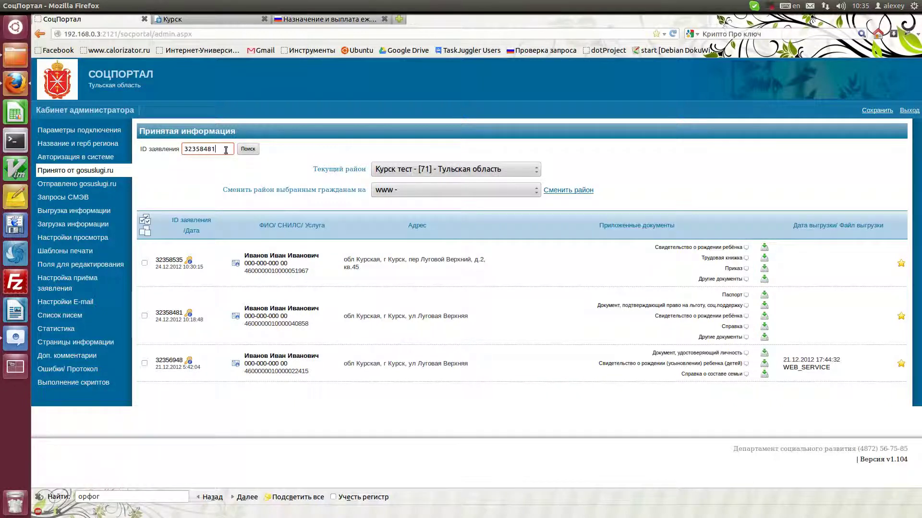
pyautogui.doubleClick(197, 149)
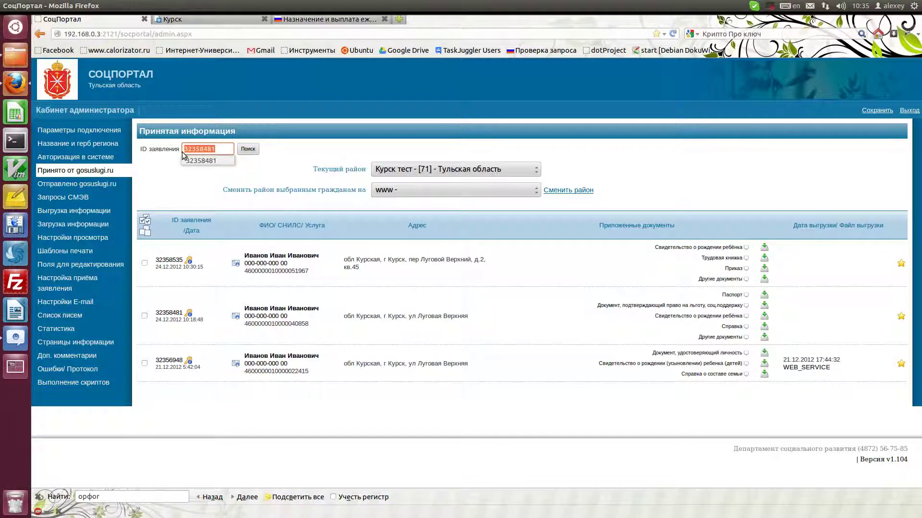
pyautogui.press('BackSpace')
pyautogui.click(248, 149)
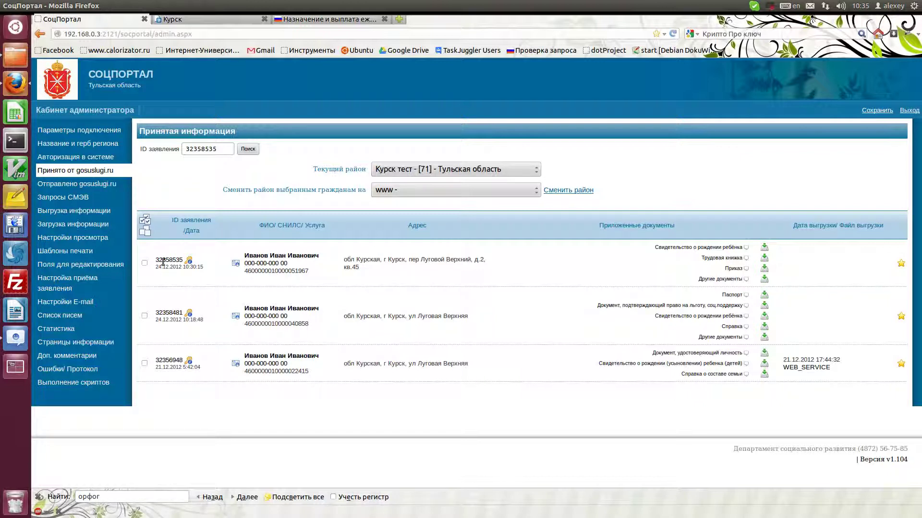
pyautogui.click(190, 263)
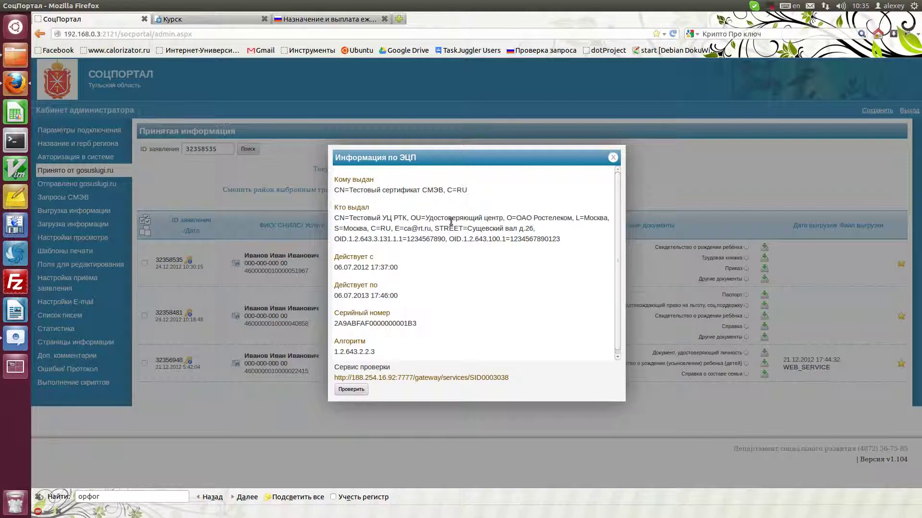
pyautogui.scroll(-1, 616, 211)
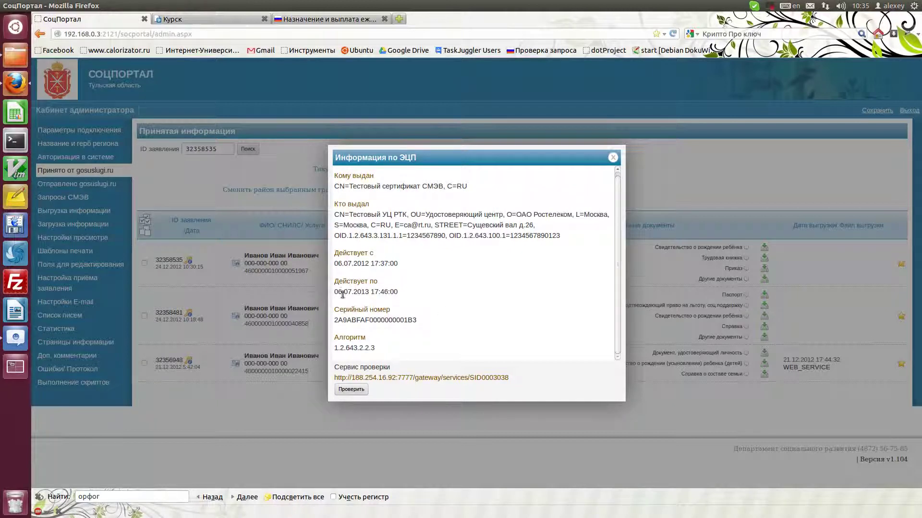
pyautogui.click(619, 157)
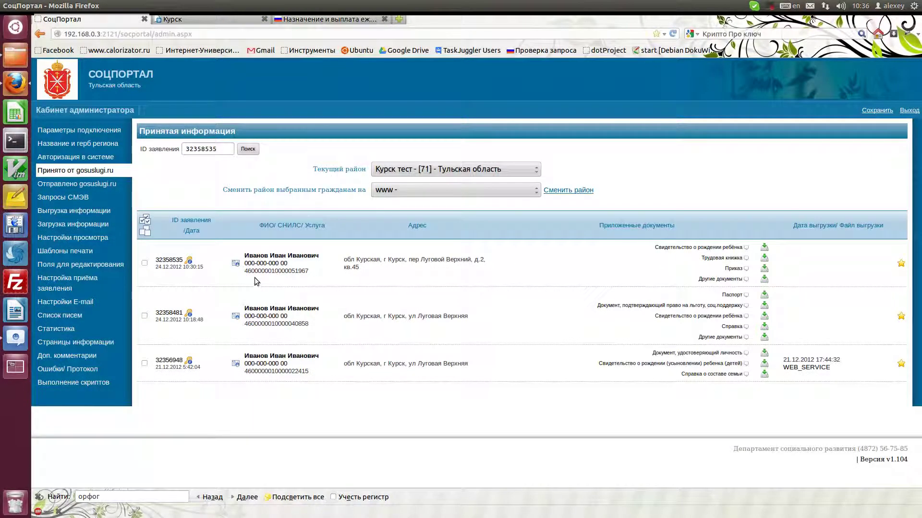
pyautogui.click(236, 265)
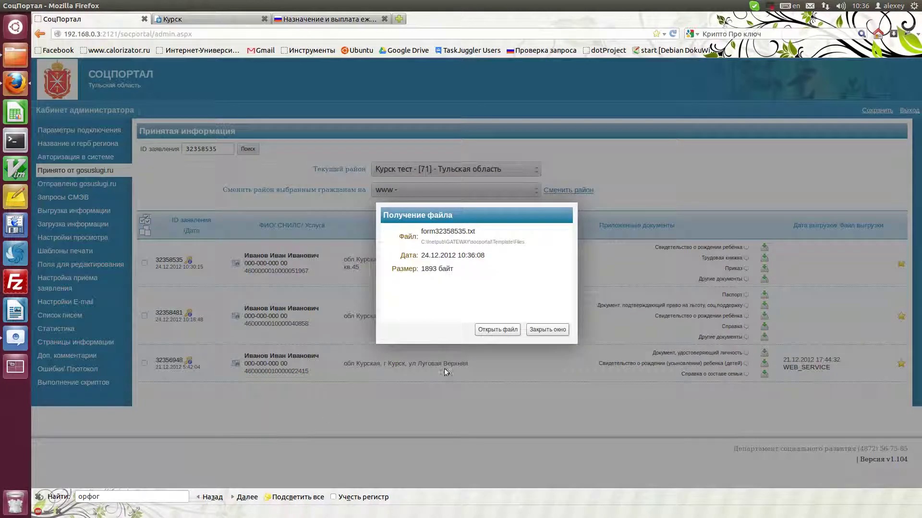
pyautogui.click(505, 329)
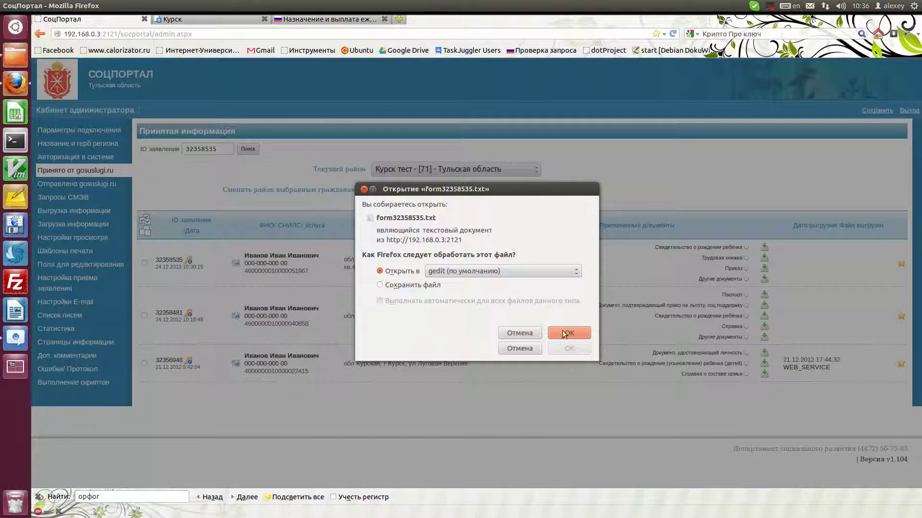
pyautogui.press('Return')
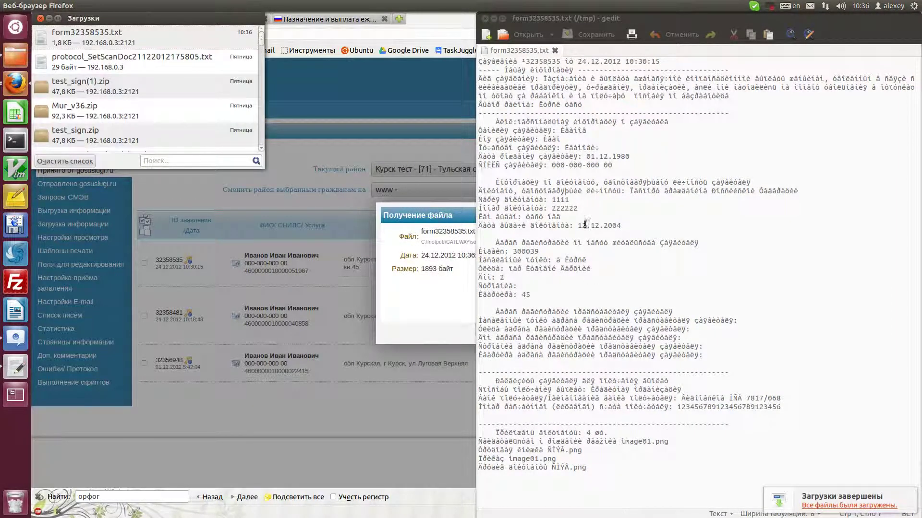
pyautogui.click(485, 18)
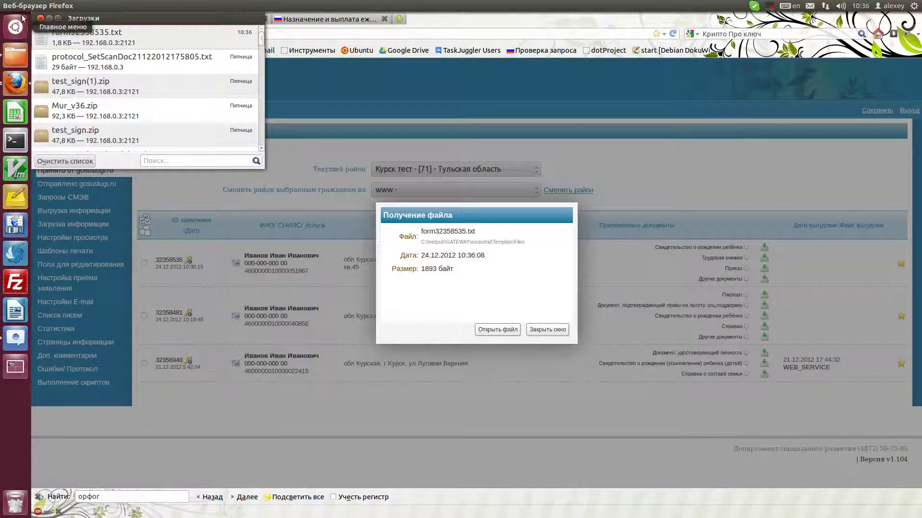
pyautogui.click(40, 19)
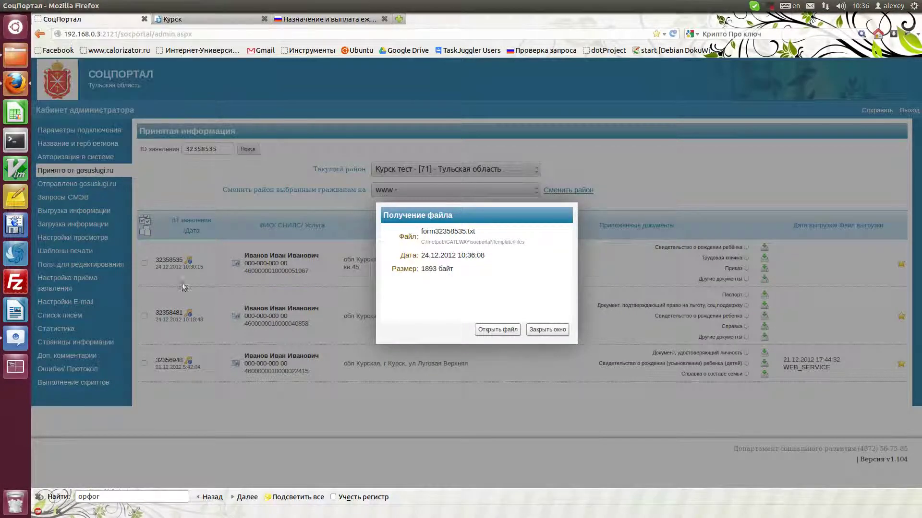
pyautogui.click(546, 330)
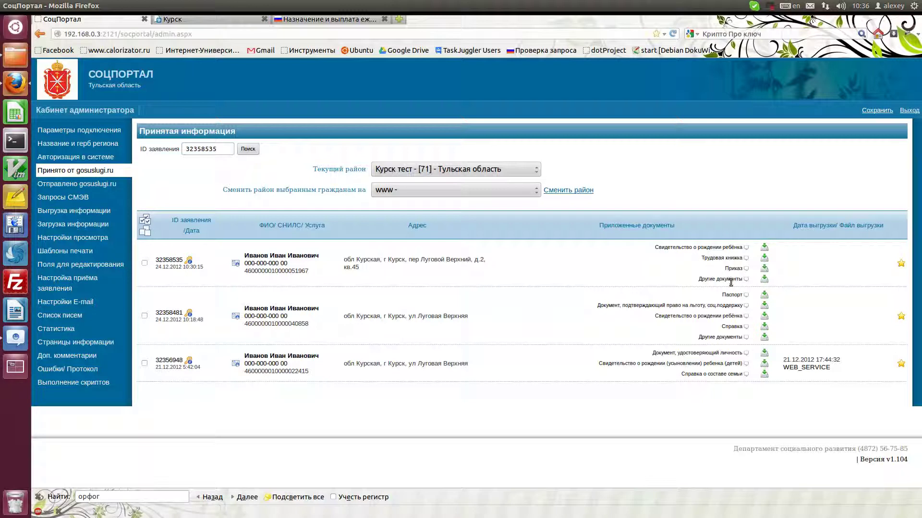
pyautogui.click(765, 249)
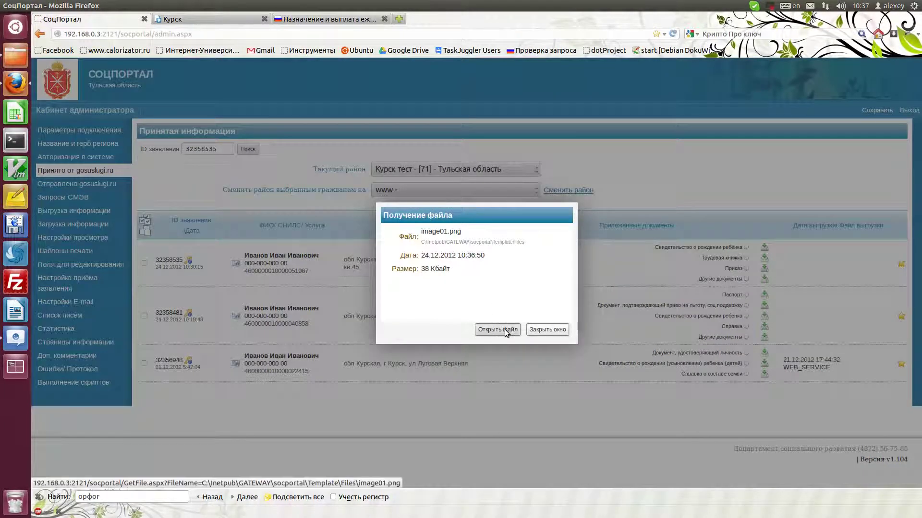
pyautogui.click(502, 330)
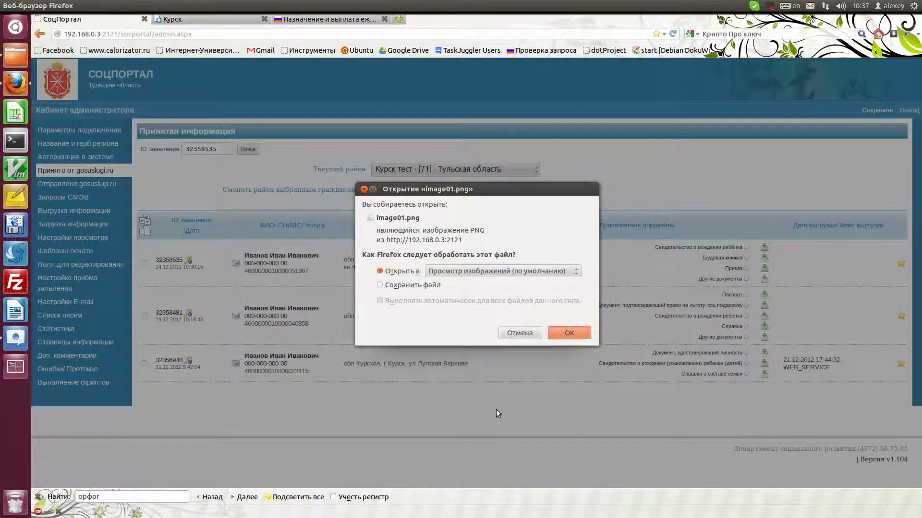
pyautogui.press('Return')
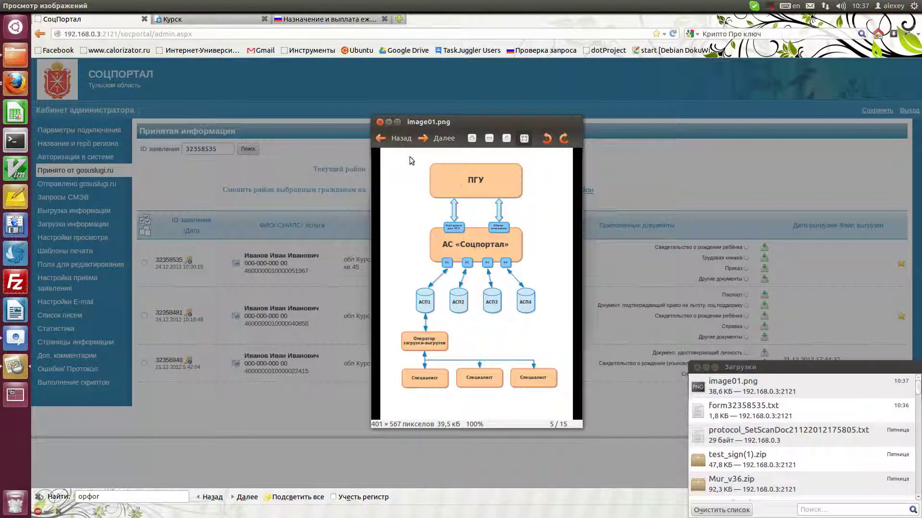
pyautogui.click(379, 122)
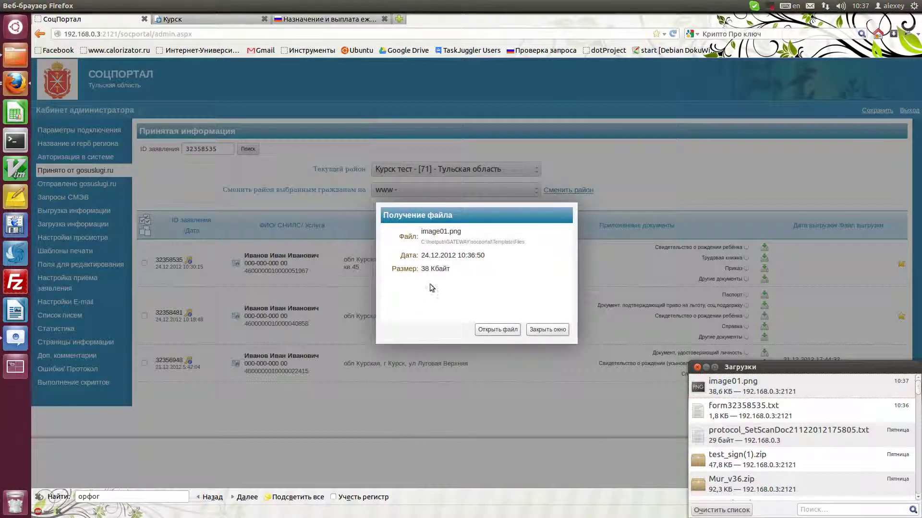
pyautogui.click(556, 330)
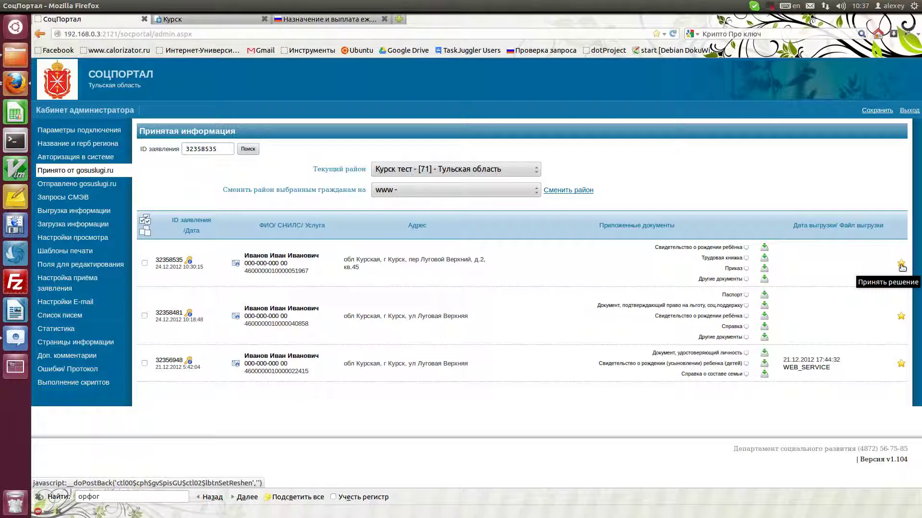
pyautogui.click(901, 265)
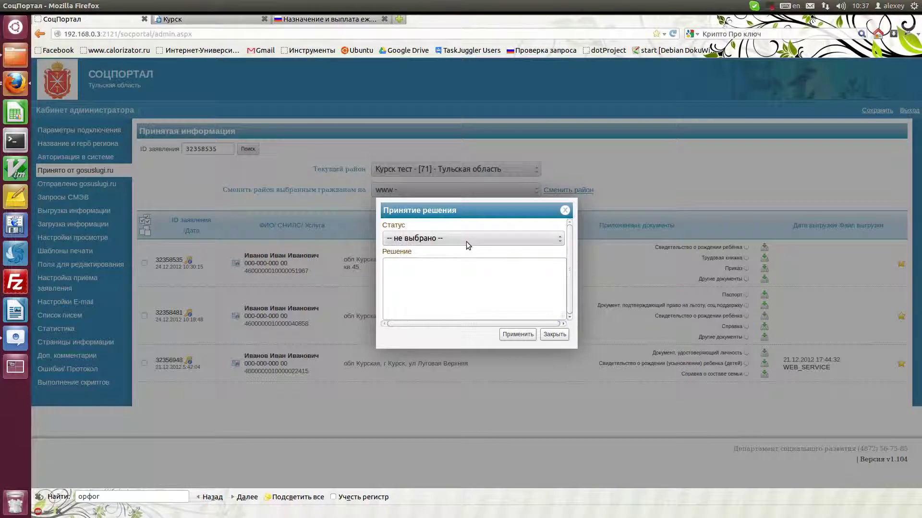
pyautogui.click(453, 237)
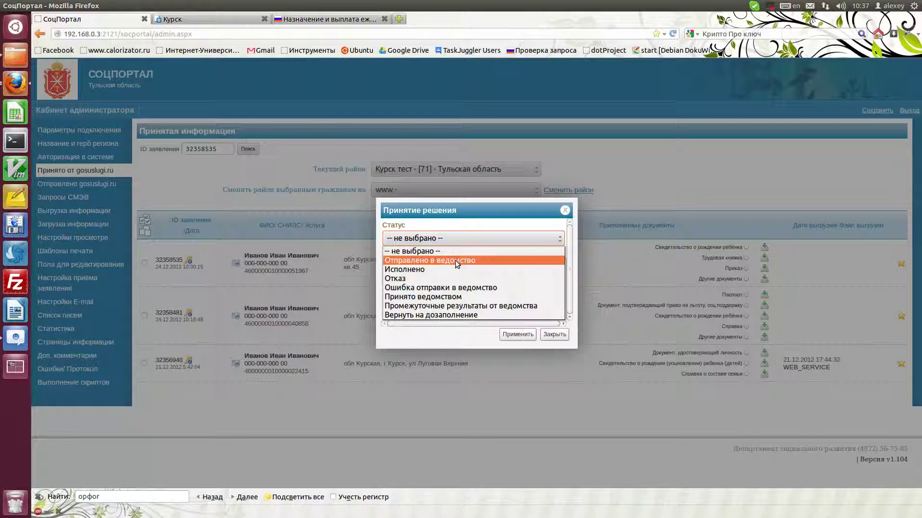
pyautogui.click(468, 306)
# Open the Решение decision text in GVim through It's All Text.
pyautogui.click(455, 286)
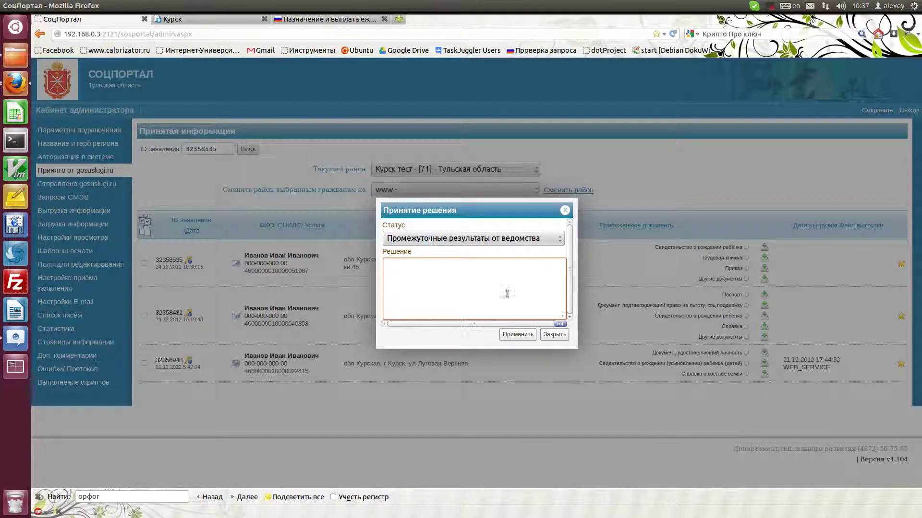
pyautogui.click(562, 333)
pyautogui.hotkey('ctrl', 'e')
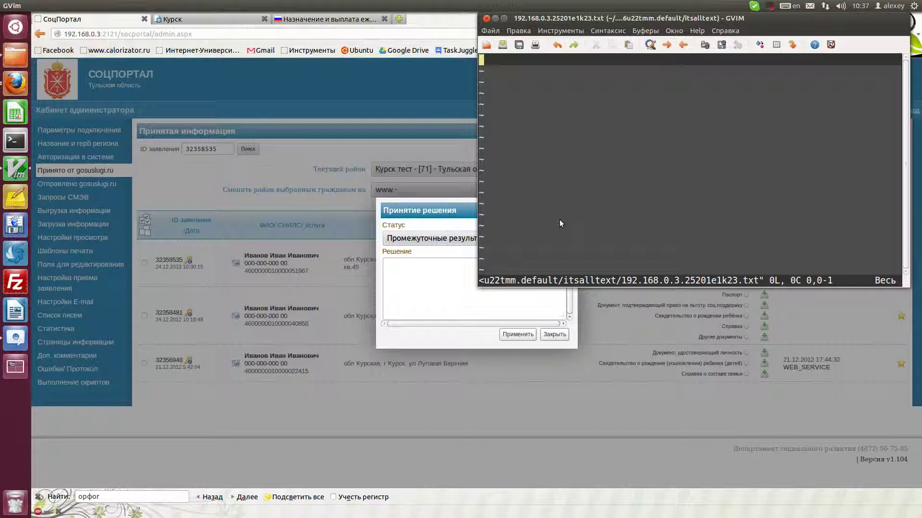
# In GVim, expand the ППР abbreviation into the full decision message and save it.
pyautogui.press('i')
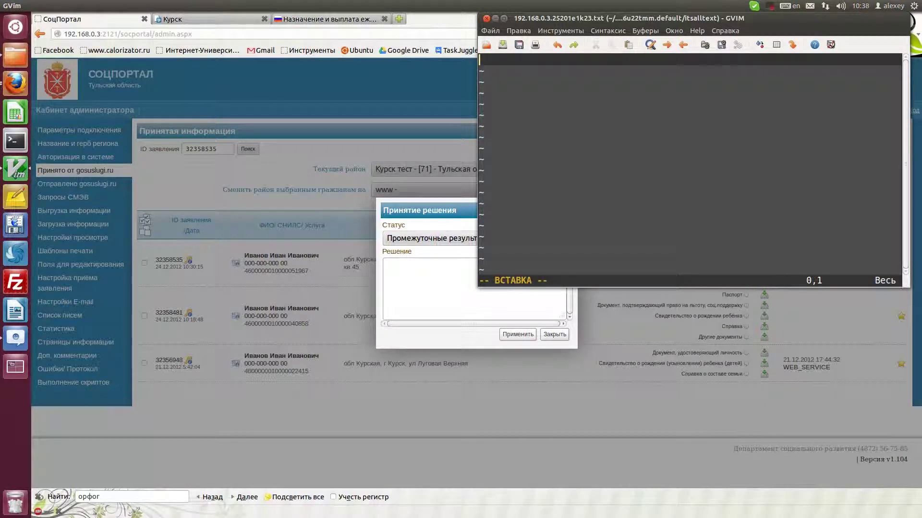
pyautogui.write('п')
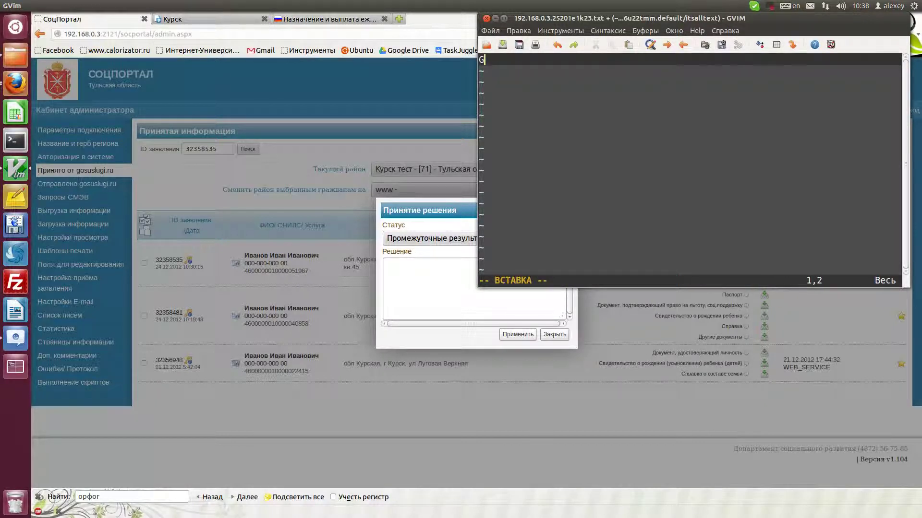
pyautogui.write('ПР')
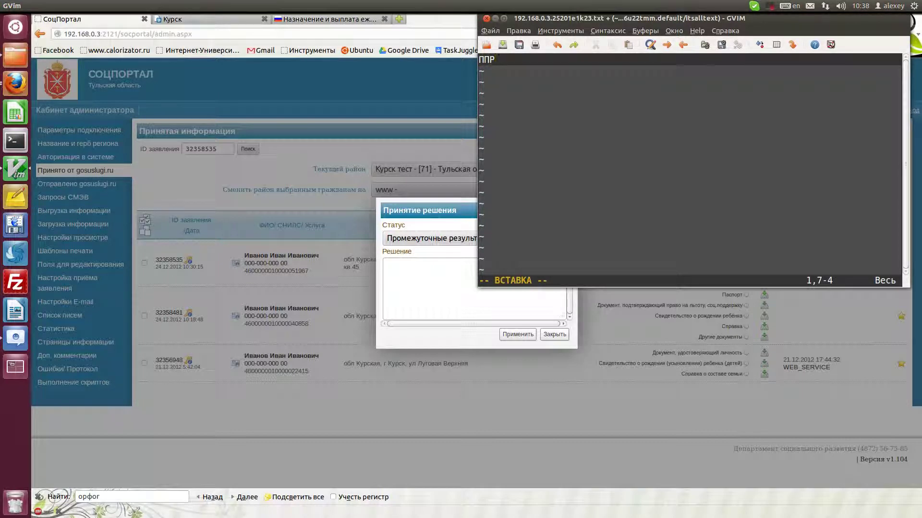
pyautogui.press('Return')
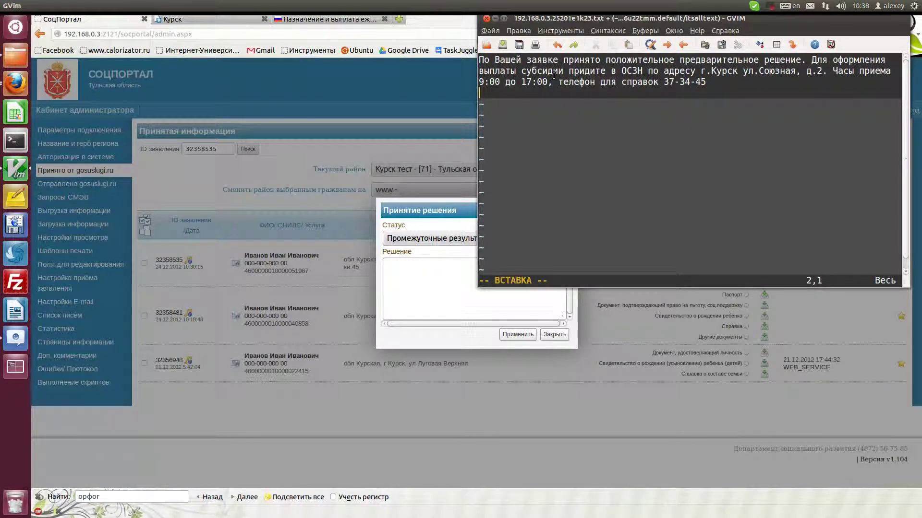
pyautogui.hotkey('ctrl', 's')
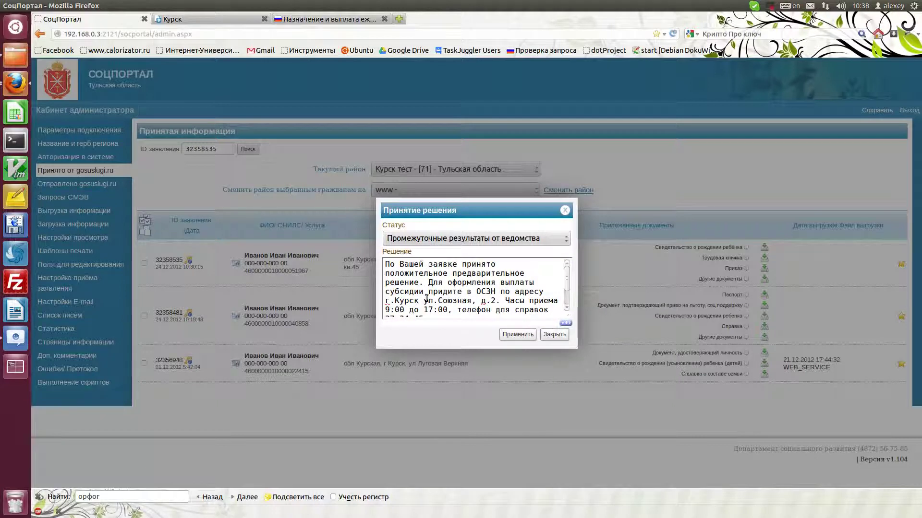
# Check the full decision message and apply the decision.
pyautogui.scroll(-1, 479, 303)
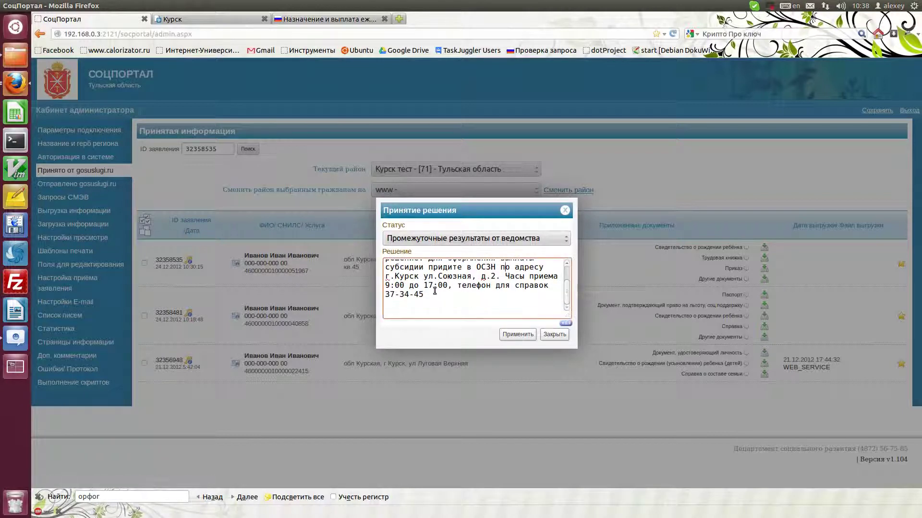
pyautogui.click(528, 335)
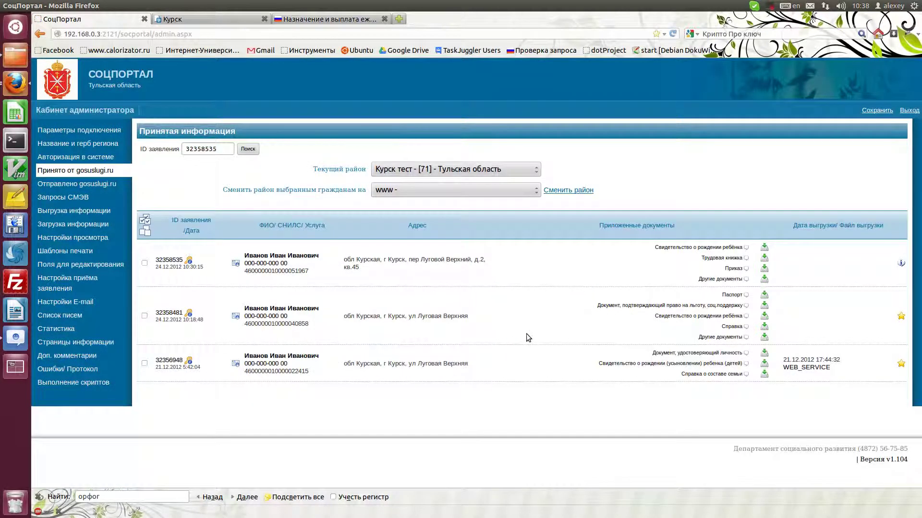
pyautogui.moveTo(902, 263)
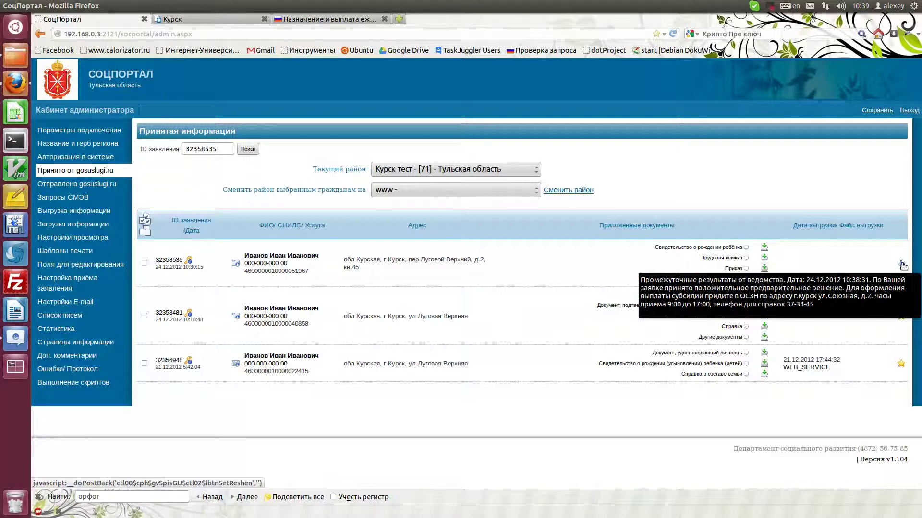
pyautogui.click(902, 264)
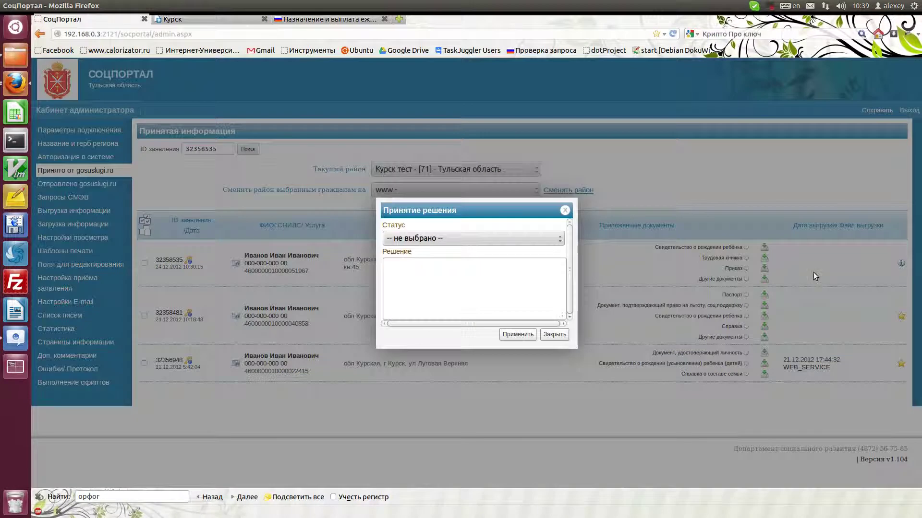
# Pick Отказ as a trial status, then close the decision dialog without applying.
pyautogui.click(560, 239)
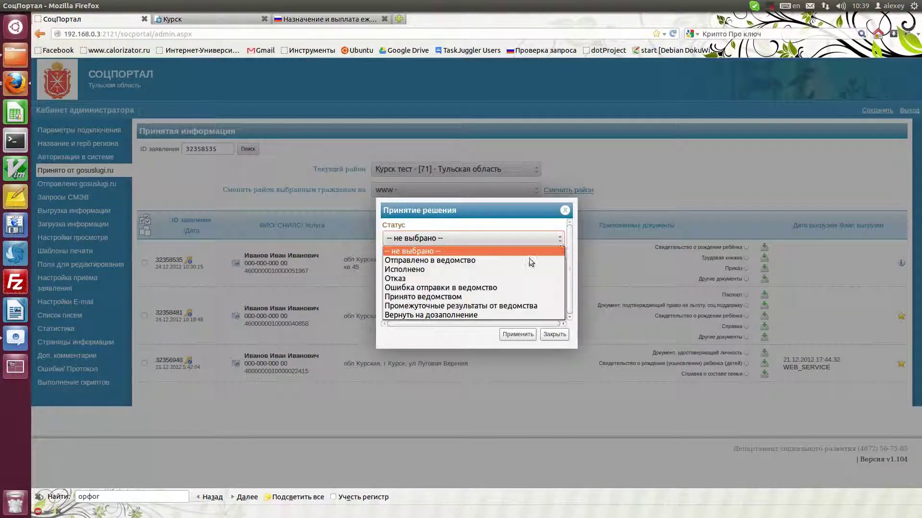
pyautogui.click(499, 279)
pyautogui.click(441, 290)
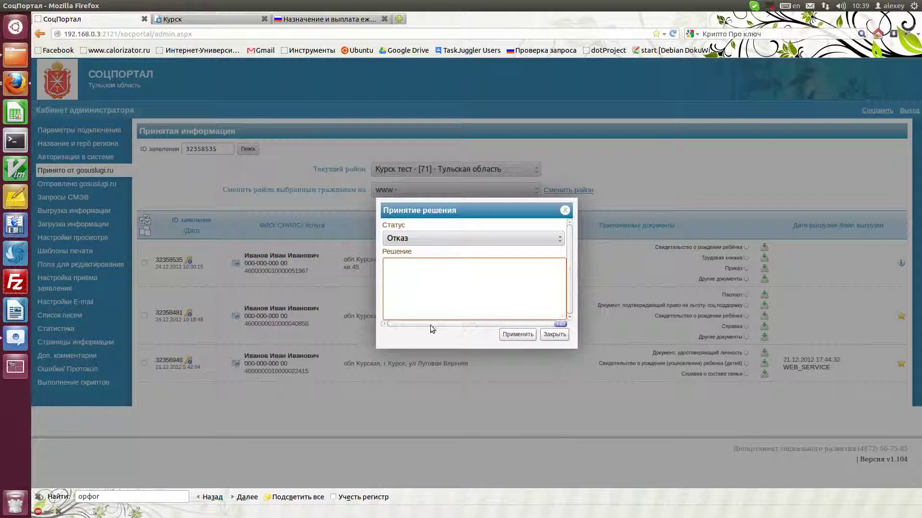
pyautogui.click(551, 336)
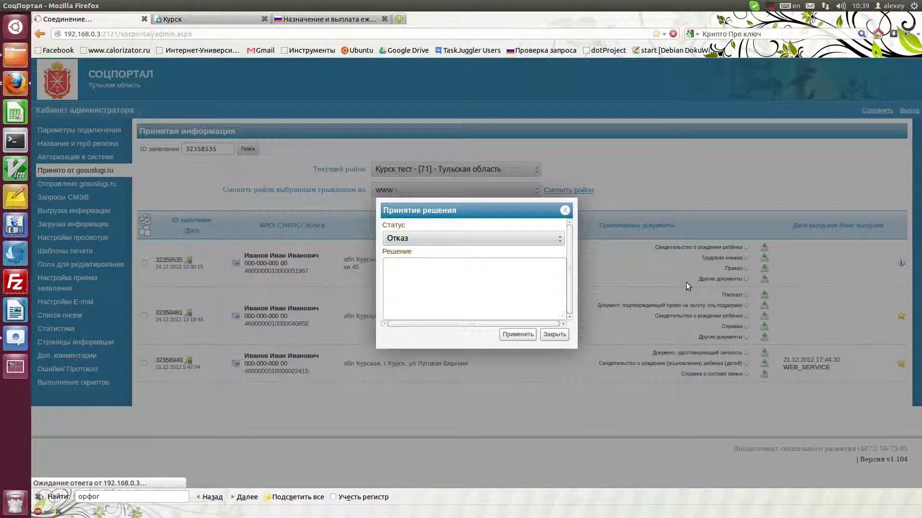